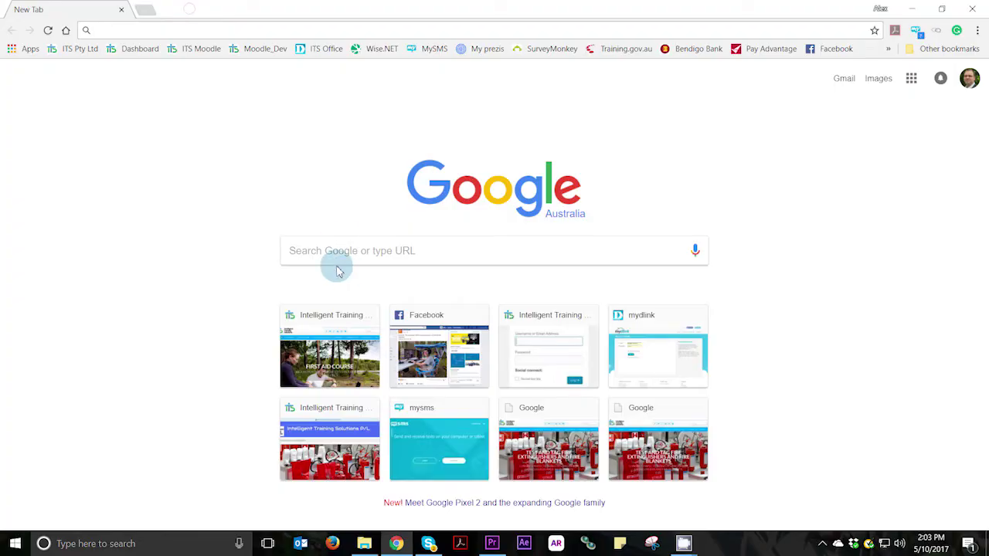
Search Google for 'How do I install Google chrome on my pc' and show video results
text(How)
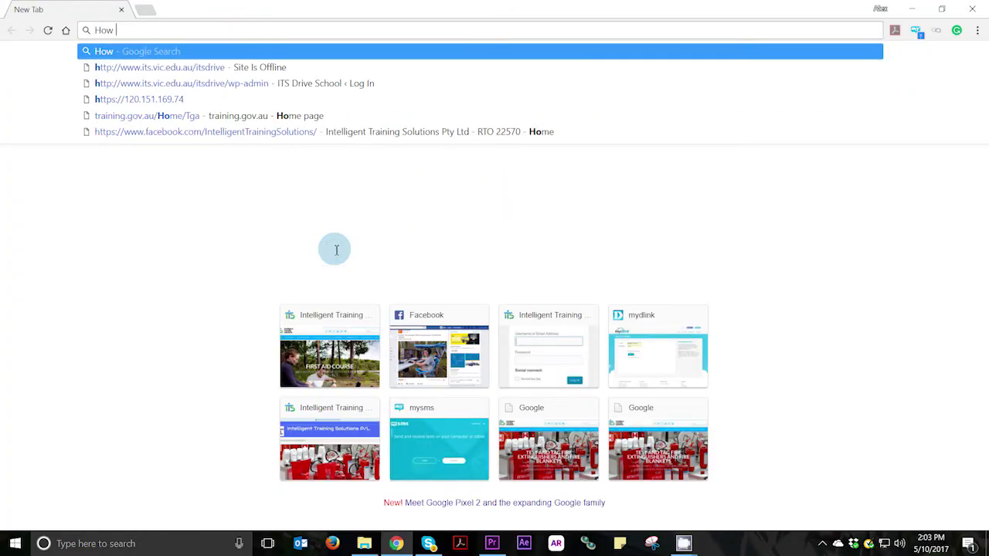
text( do I i)
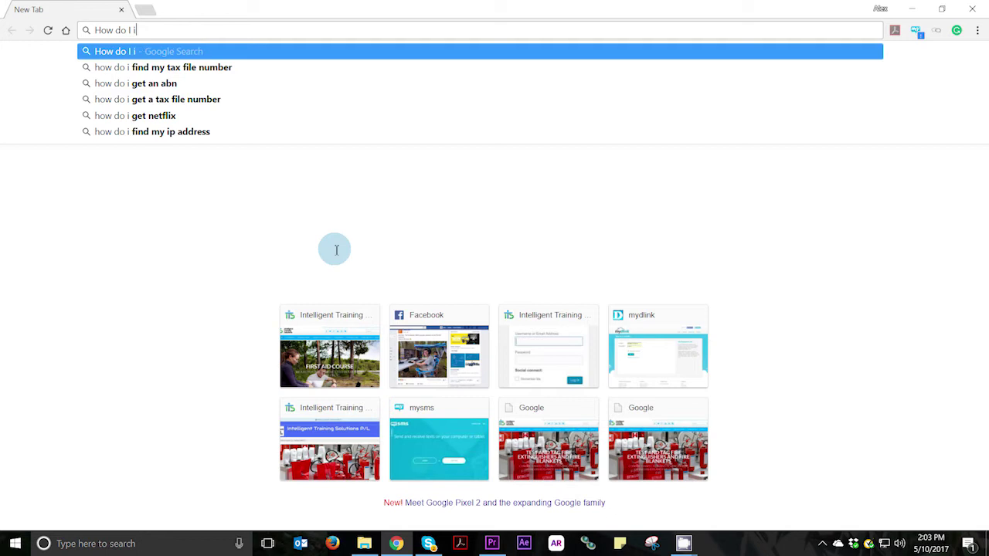
text(nstall)
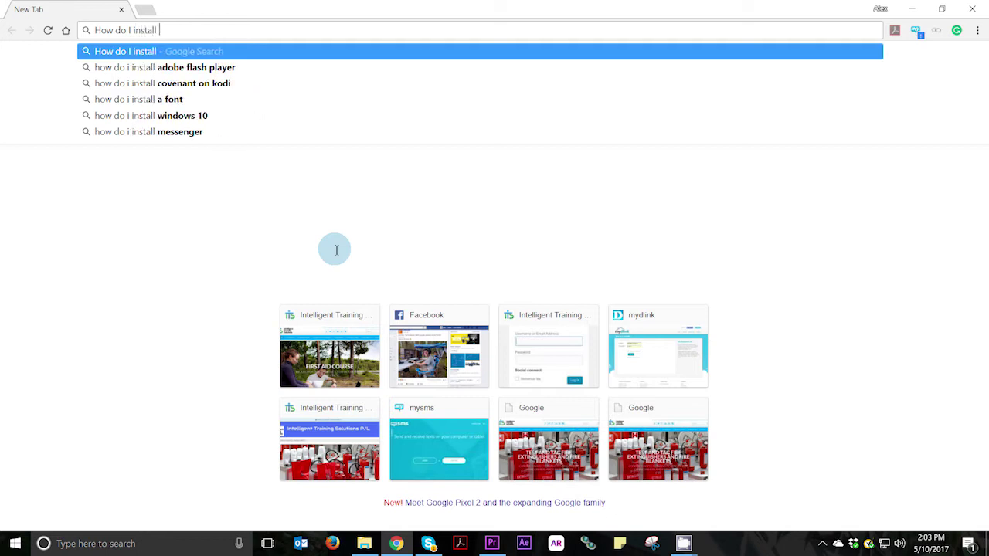
text( Google)
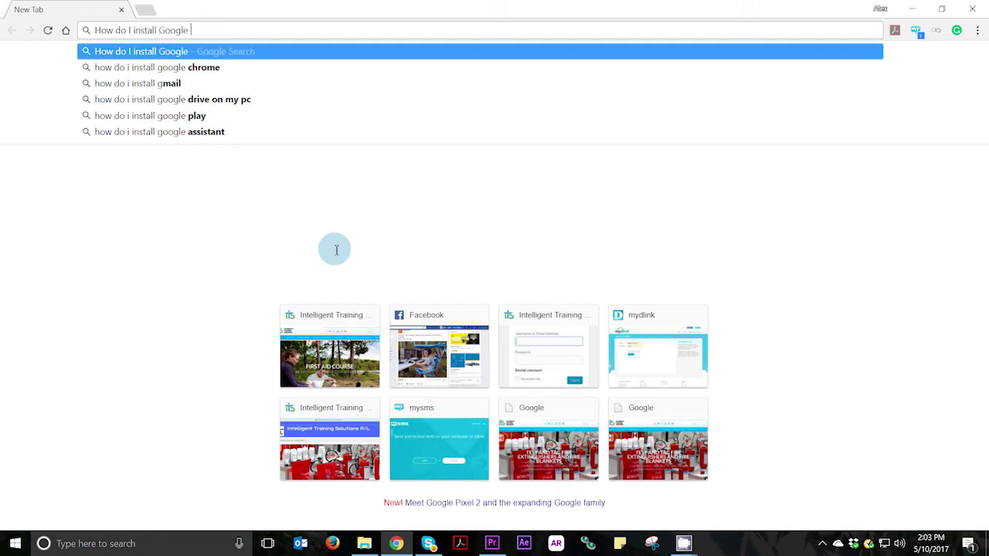
text( chr)
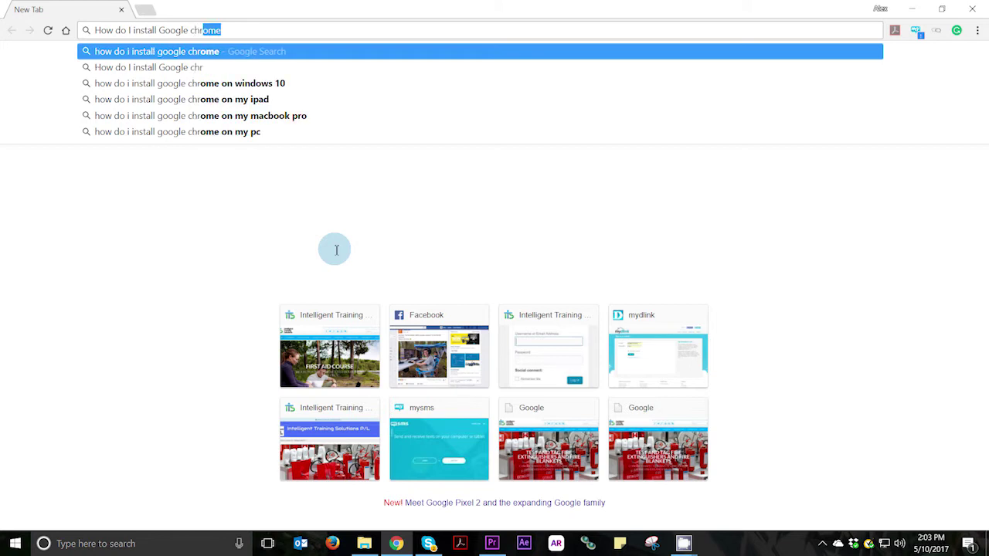
text(ome on my)
key(Down)
key(Down)
key(Down)
key(Down)
key(Return)
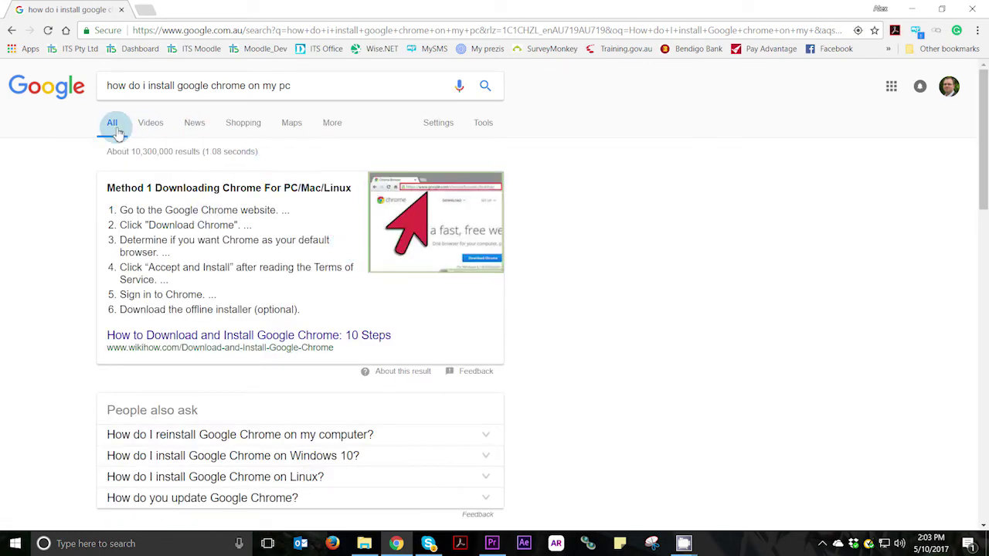
click(151, 133)
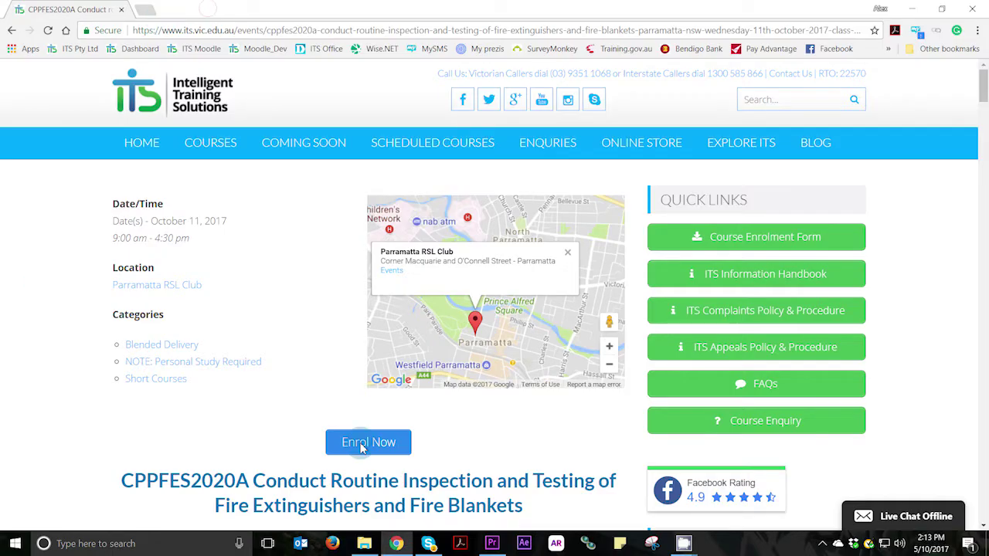
click(364, 444)
Scroll the CPPFES2020A enrolment form to Section E, answering Yes to re-enrolling student
scroll(750, 351, down, 5)
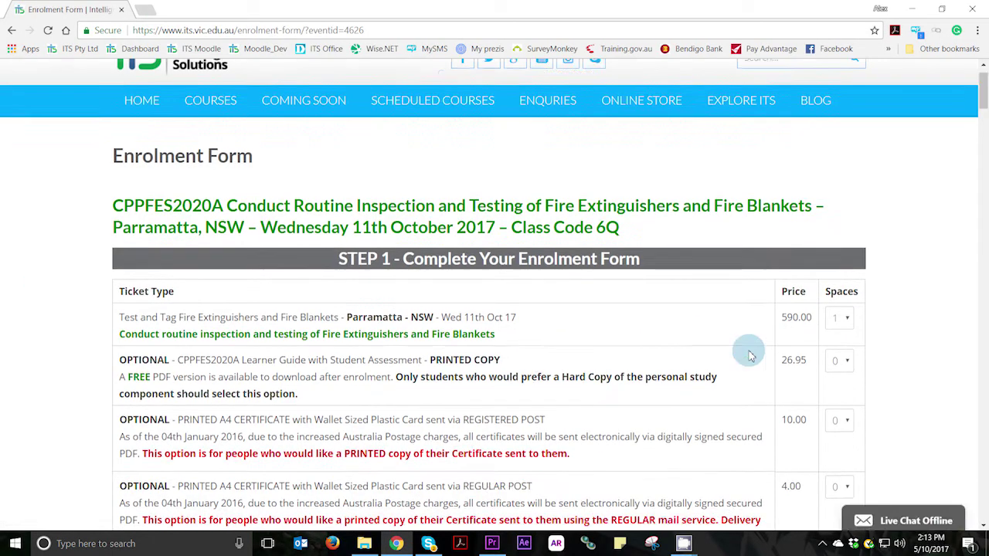
scroll(753, 360, down, 2)
click(405, 255)
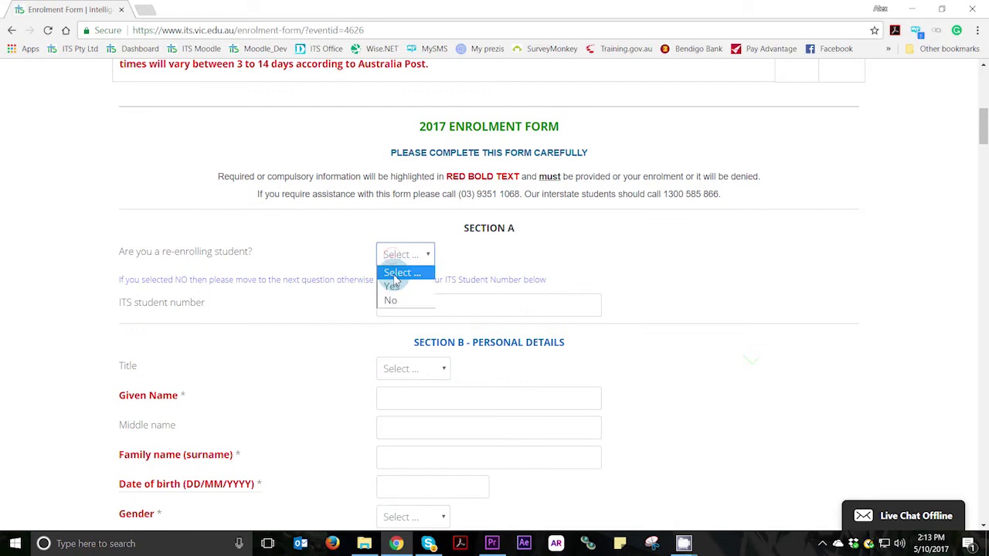
click(394, 285)
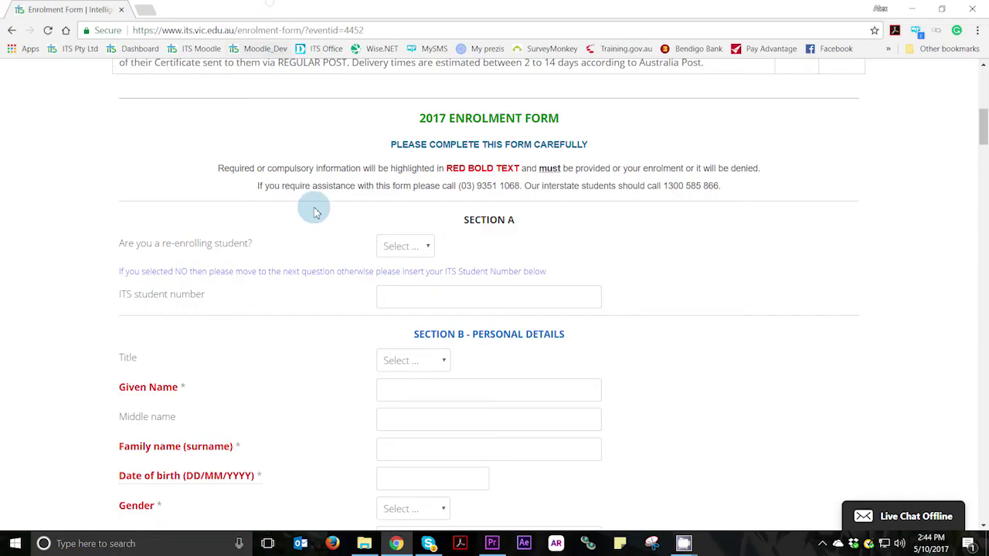
scroll(282, 287, down, 10)
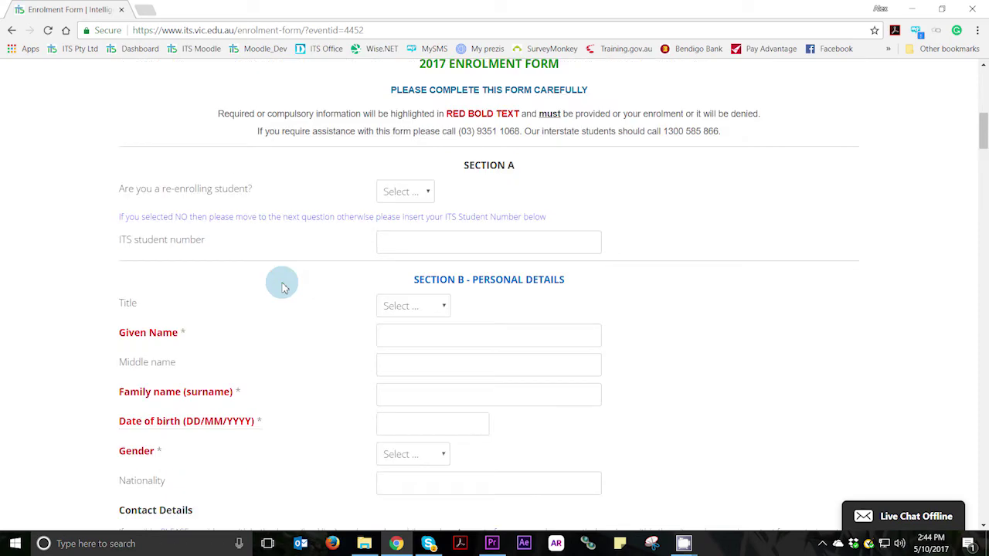
scroll(280, 291, down, 5)
scroll(279, 292, down, 7)
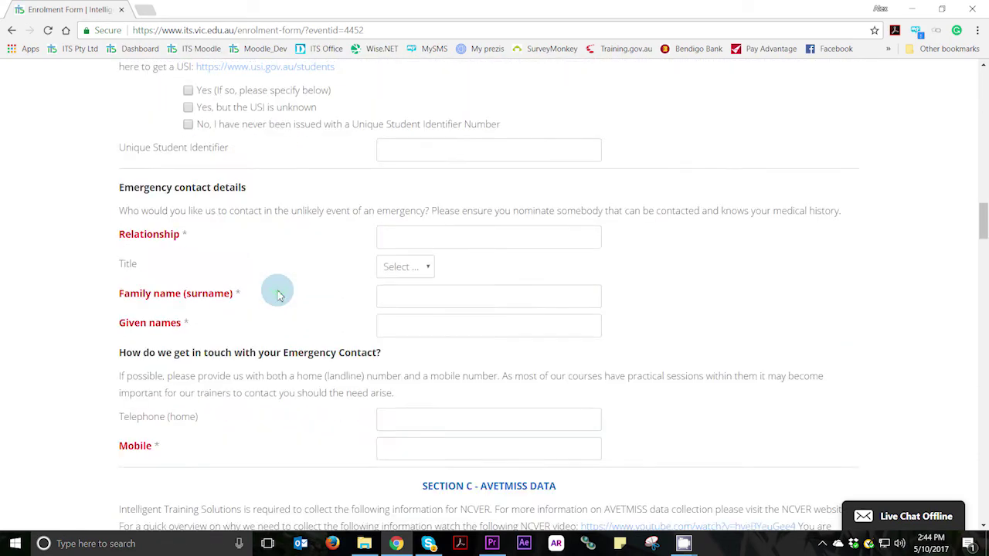
scroll(272, 303, down, 8)
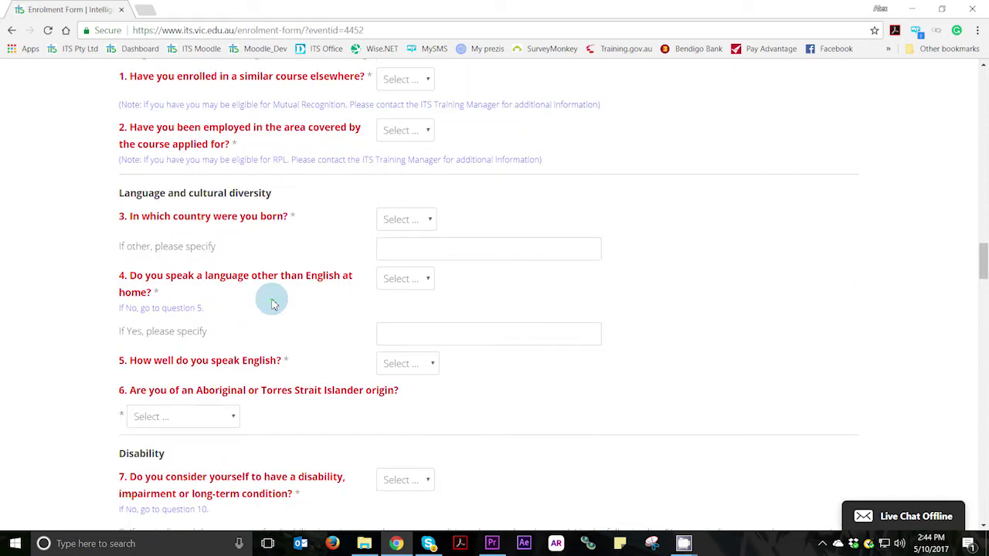
scroll(268, 346, down, 8)
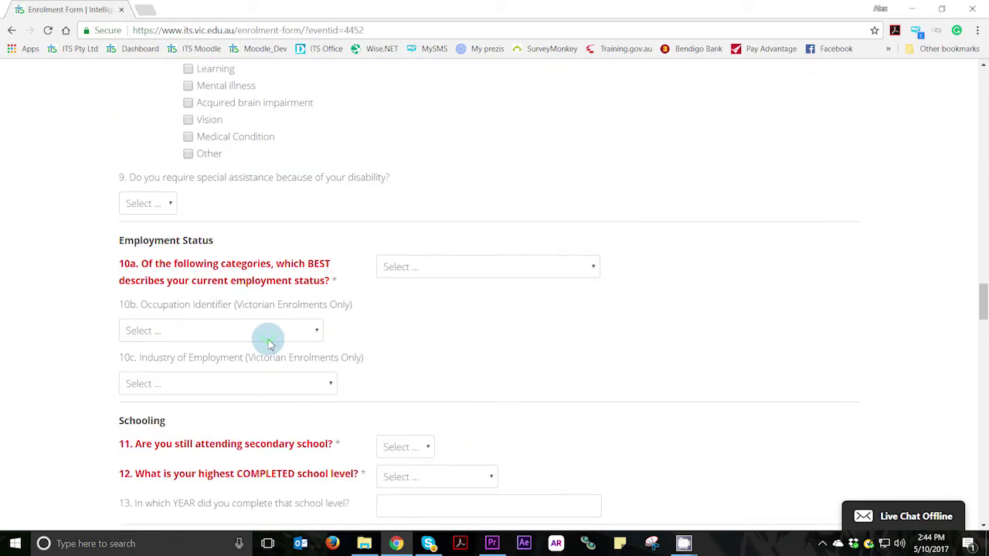
scroll(269, 351, down, 3)
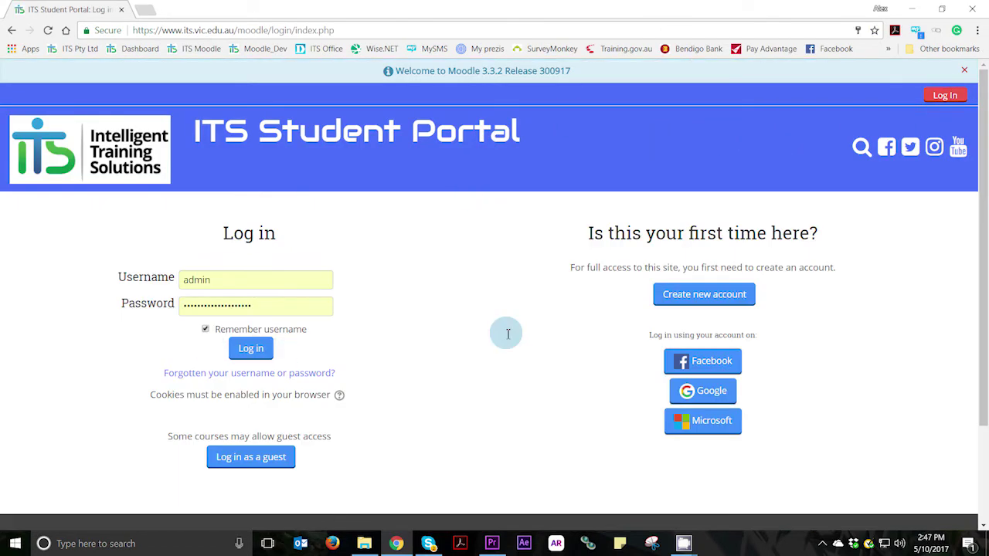
Start a new Student Portal account and place the cursor in the Email address field
click(716, 300)
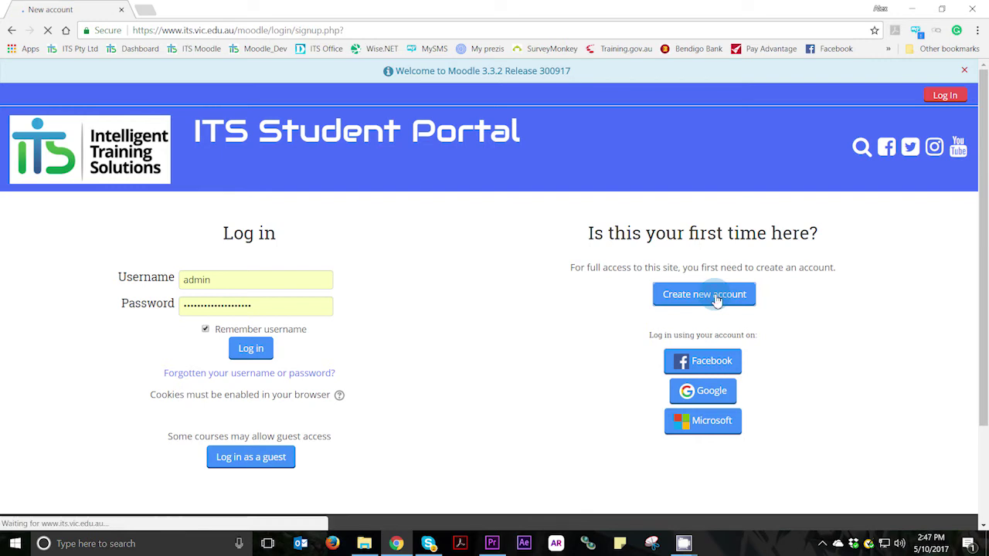
scroll(243, 309, down, 2)
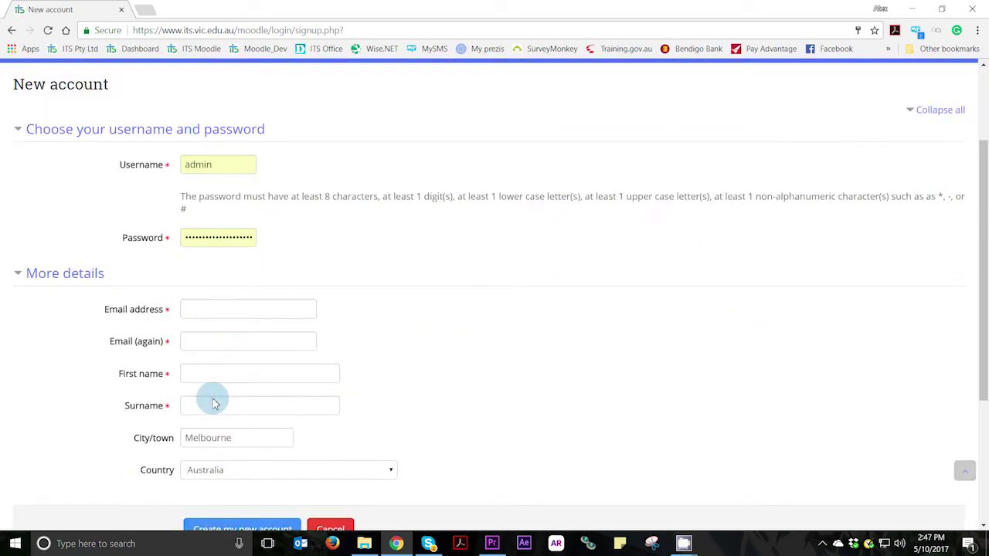
click(199, 307)
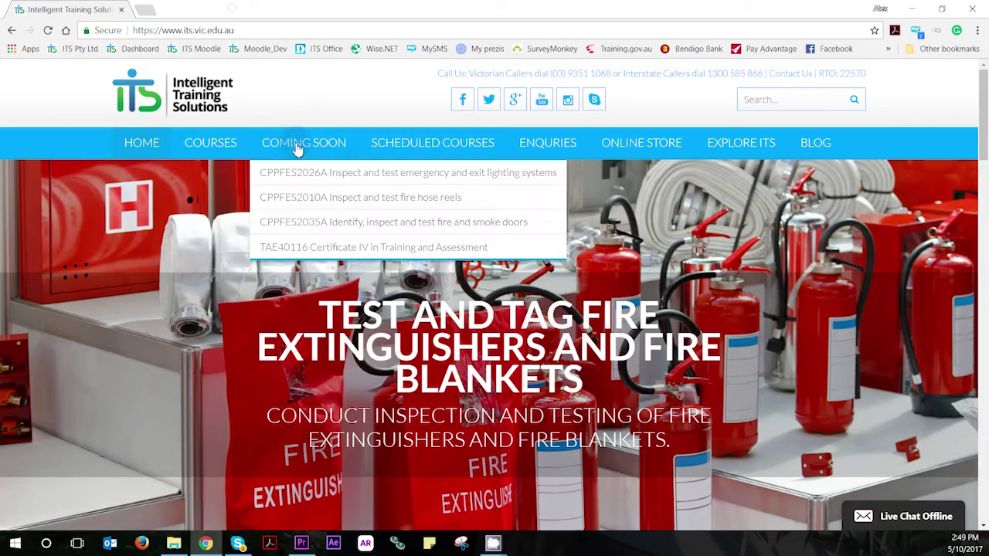
Browse each Courses category submenu, finishing on the five Non-Accredited Courses
mouse_move(209, 152)
mouse_move(242, 200)
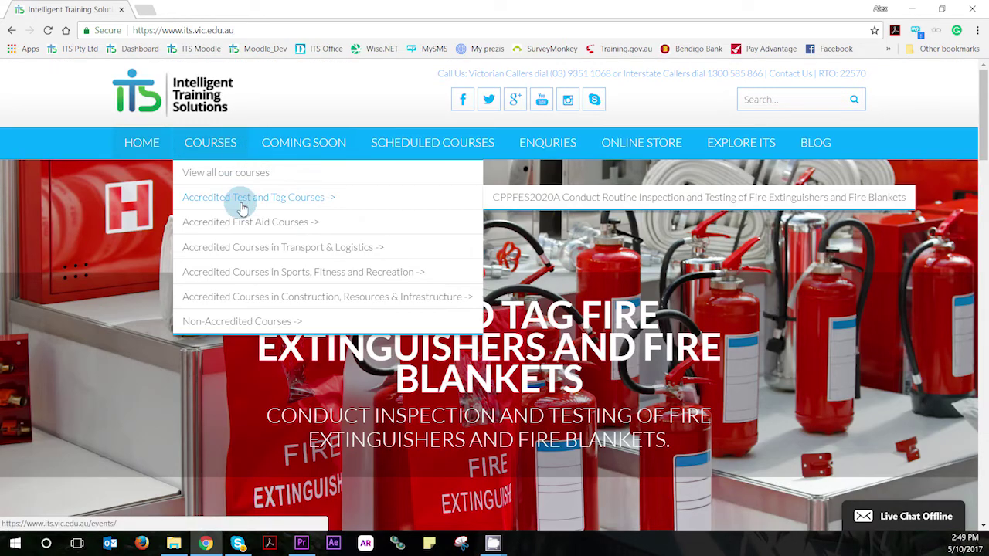
mouse_move(243, 223)
mouse_move(240, 276)
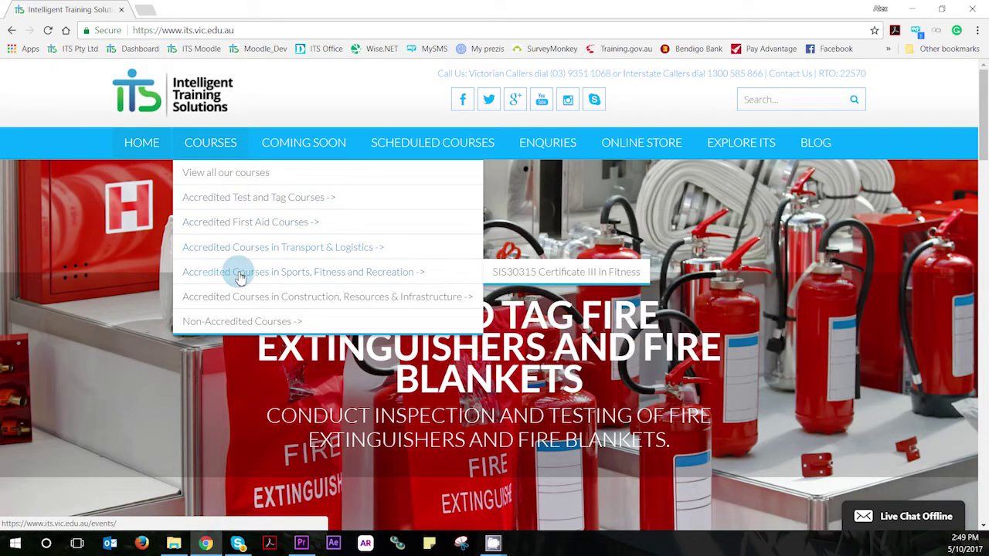
mouse_move(244, 298)
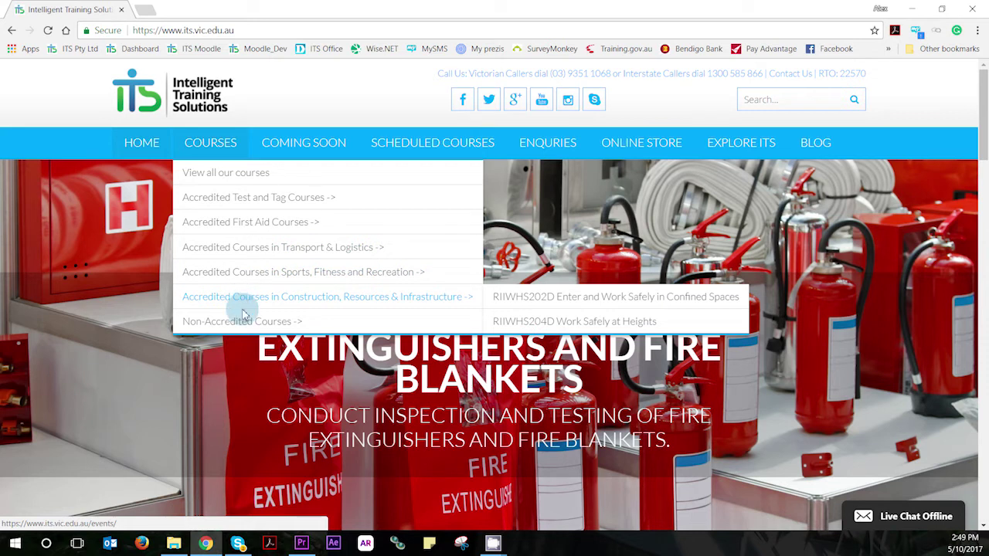
mouse_move(245, 326)
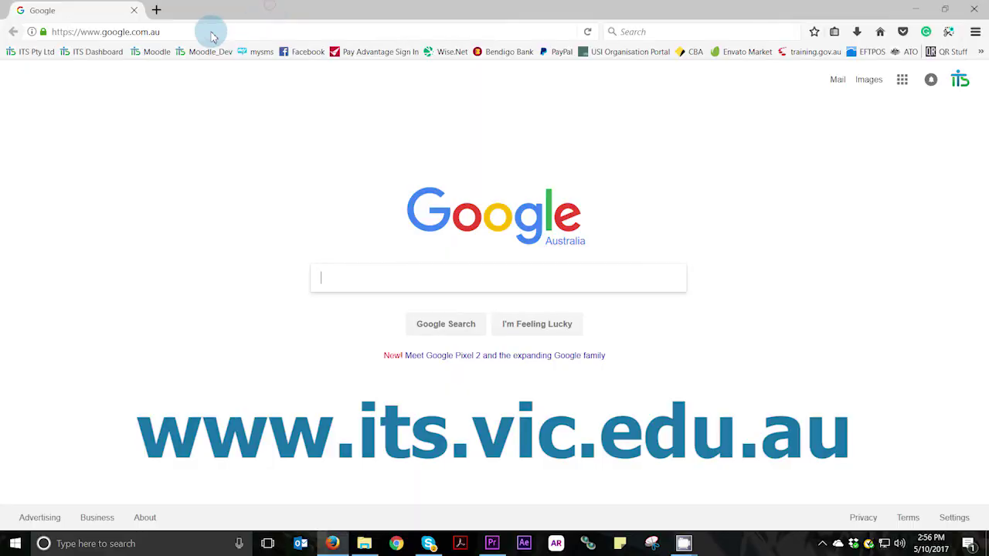
click(214, 32)
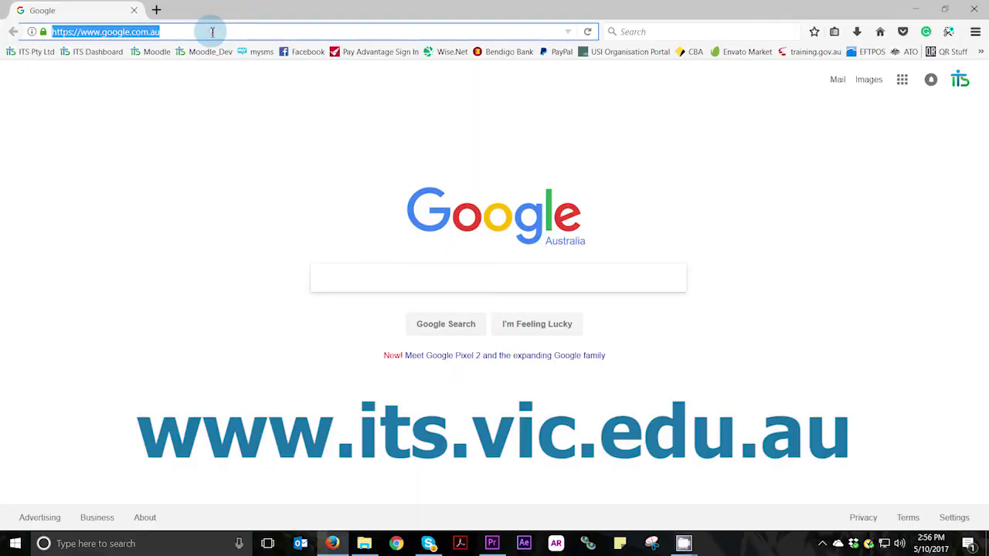
text(www.its)
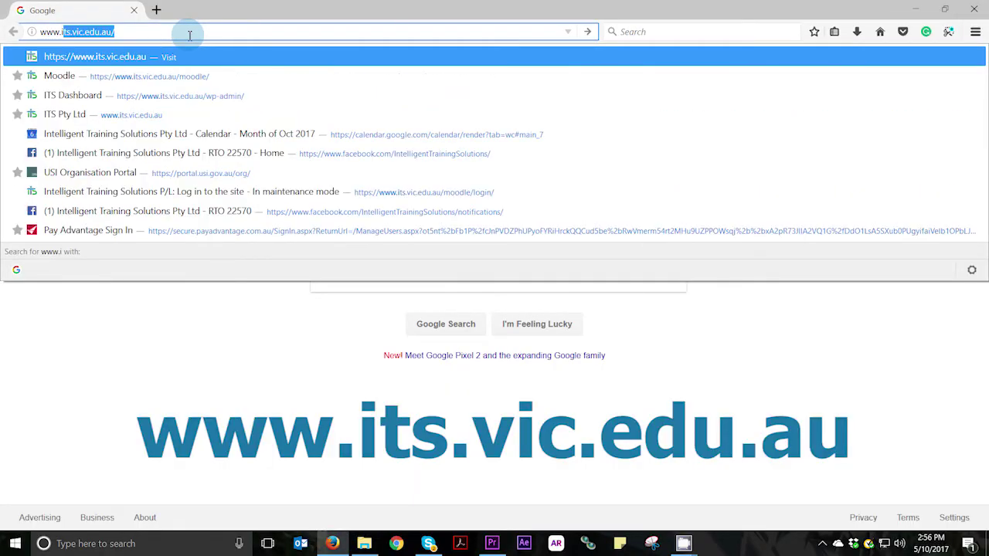
text(.vic.edu)
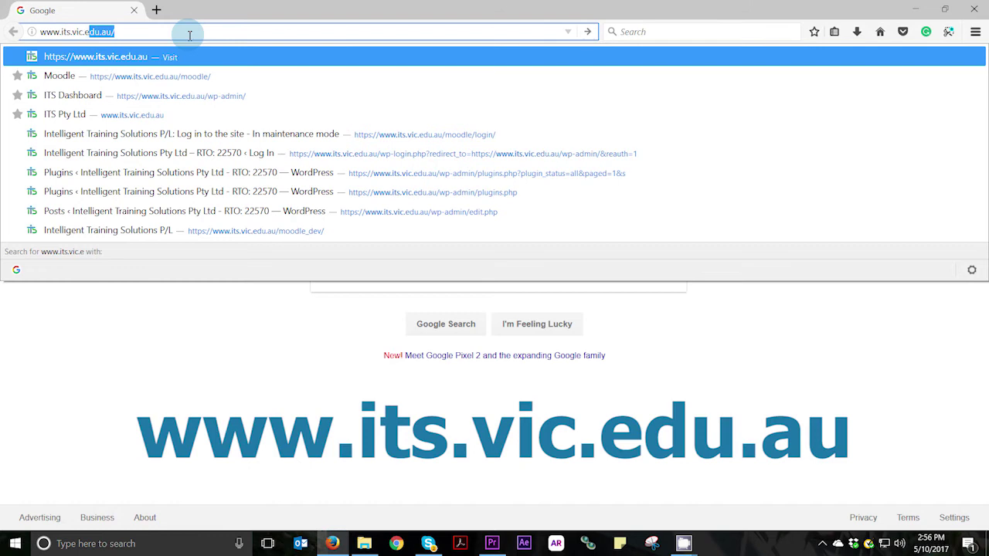
text(.au)
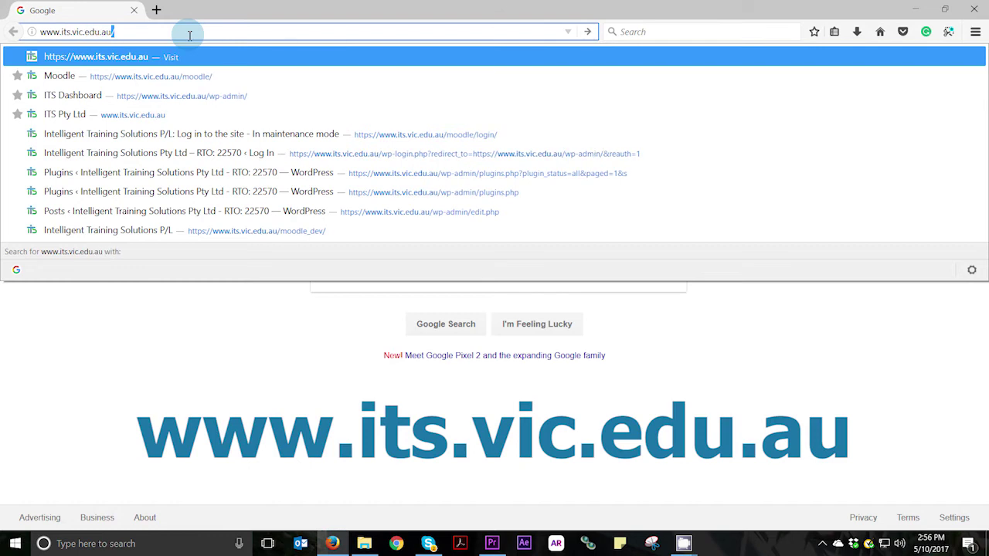
key(Return)
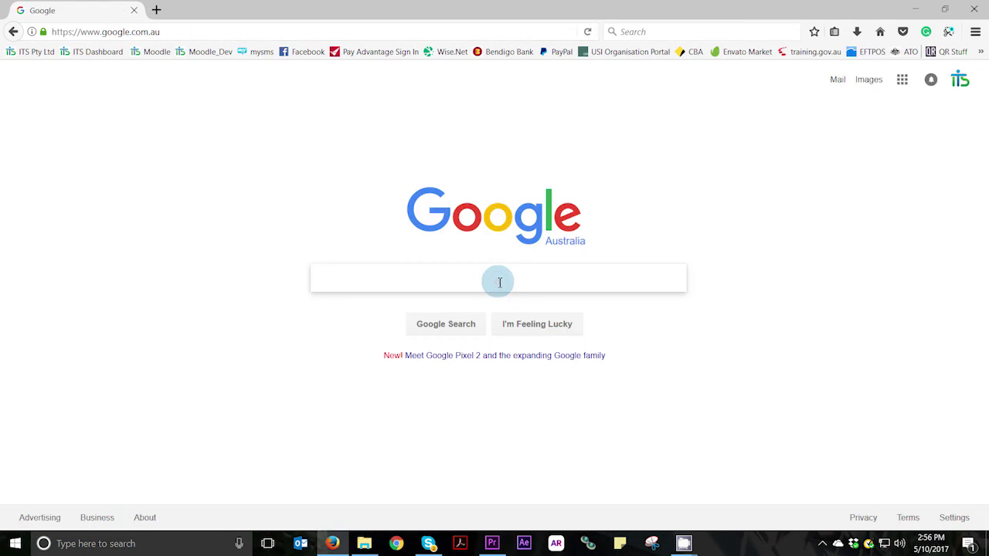
Search Google for 'Intelligent Training Solutions'
click(500, 282)
text(Intelligent Training Sol)
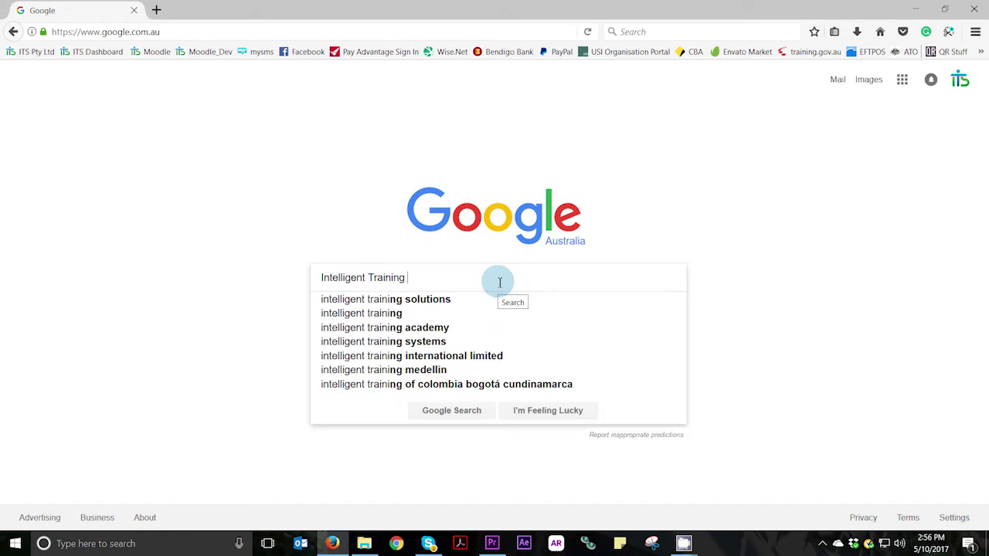
text(utions)
key(Return)
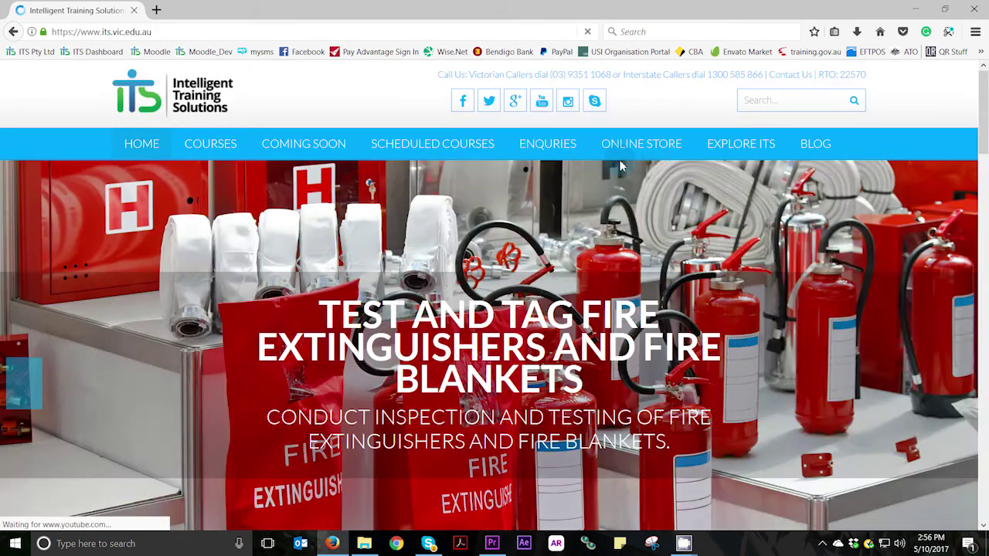
Open the Student Portal from the Explore ITS menu and go to its Log In page
mouse_move(749, 152)
click(748, 352)
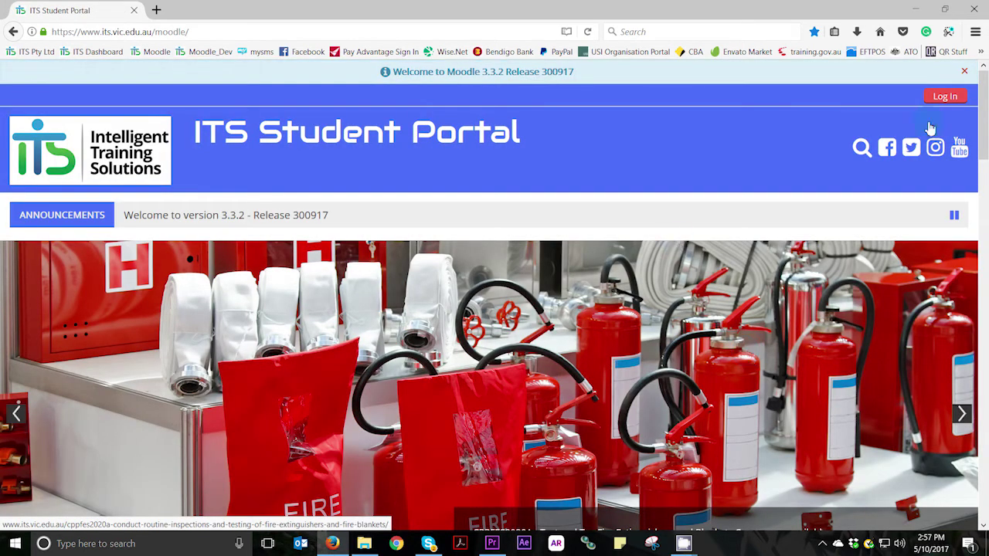
click(946, 97)
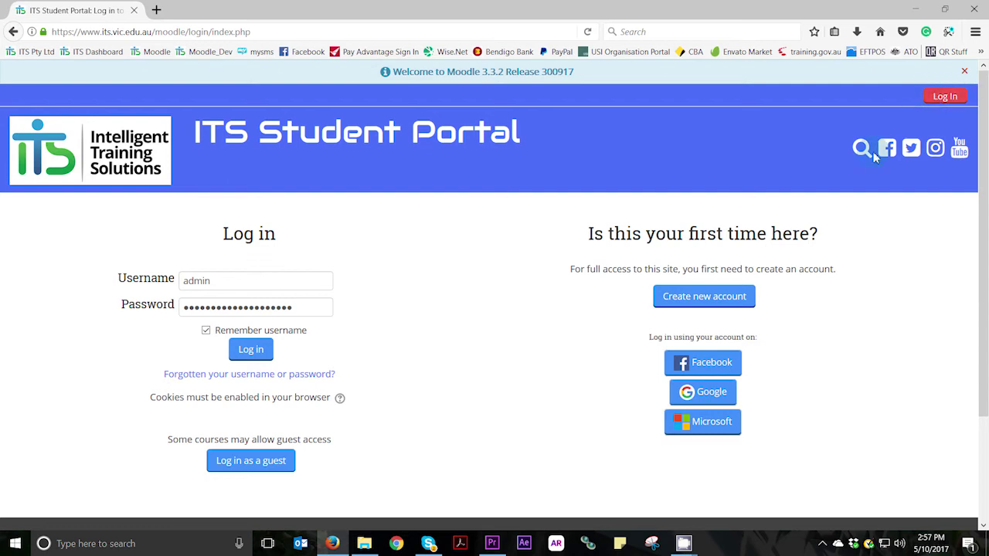
scroll(561, 245, down, 3)
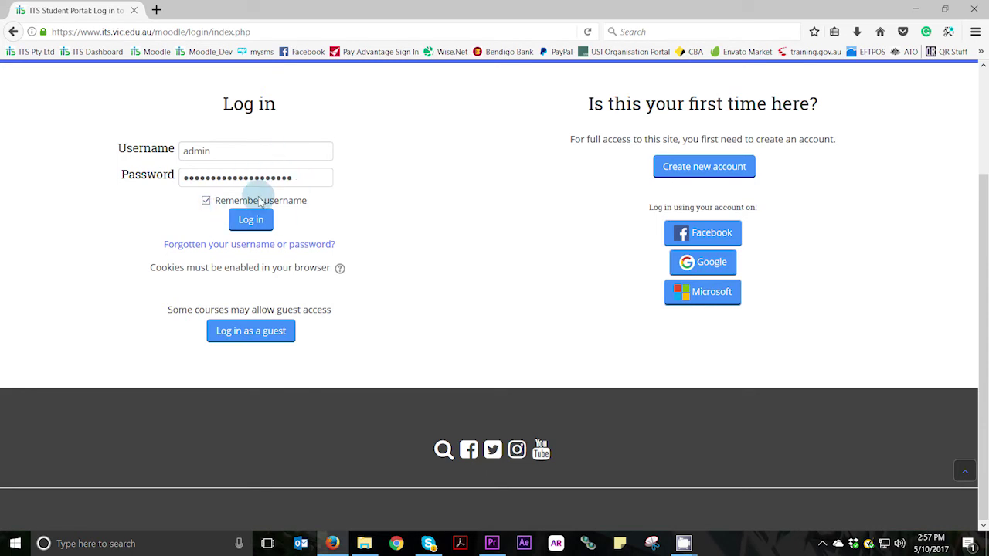
scroll(548, 207, up, 3)
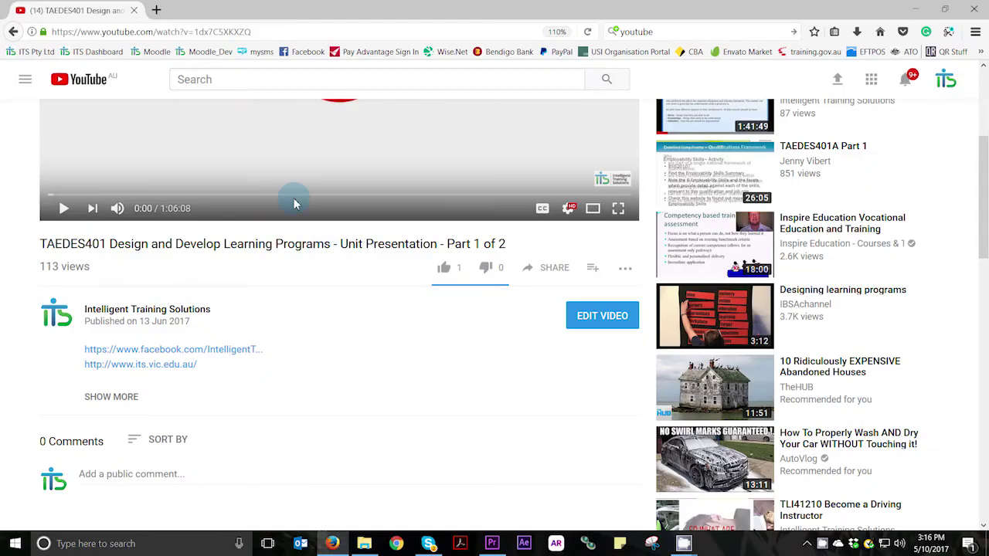
Expand the TAEDES401 video's full description showing copyright and intro music credits
scroll(238, 238, up, 2)
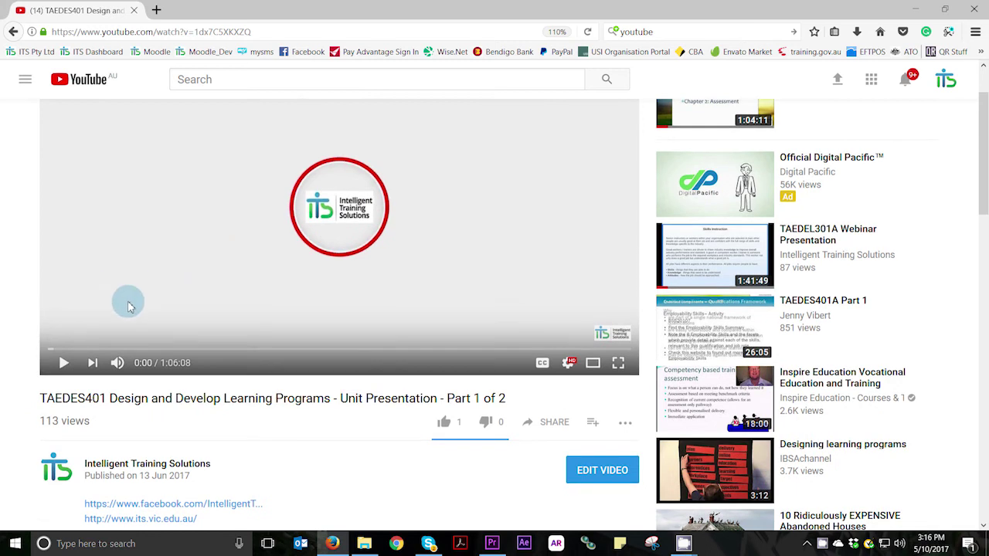
scroll(313, 316, down, 2)
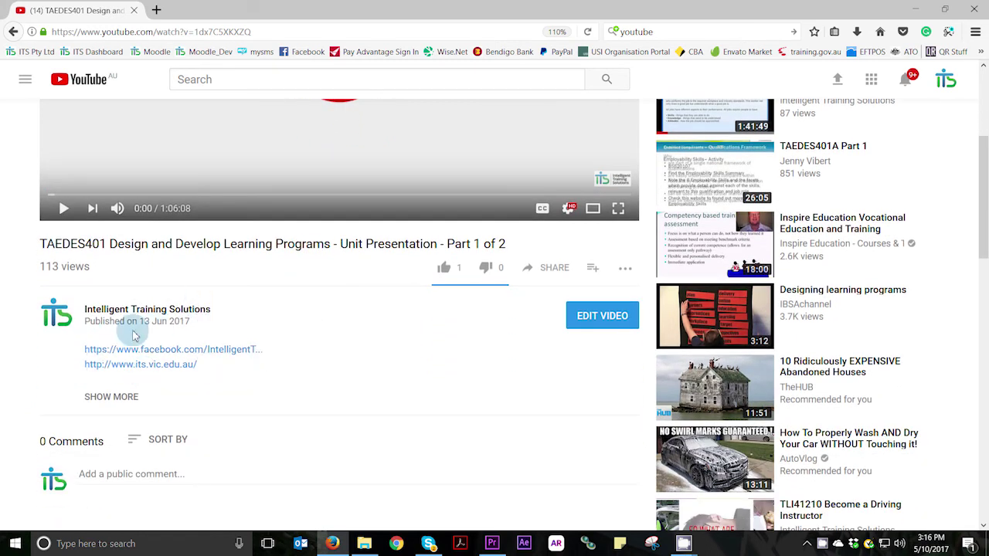
click(109, 398)
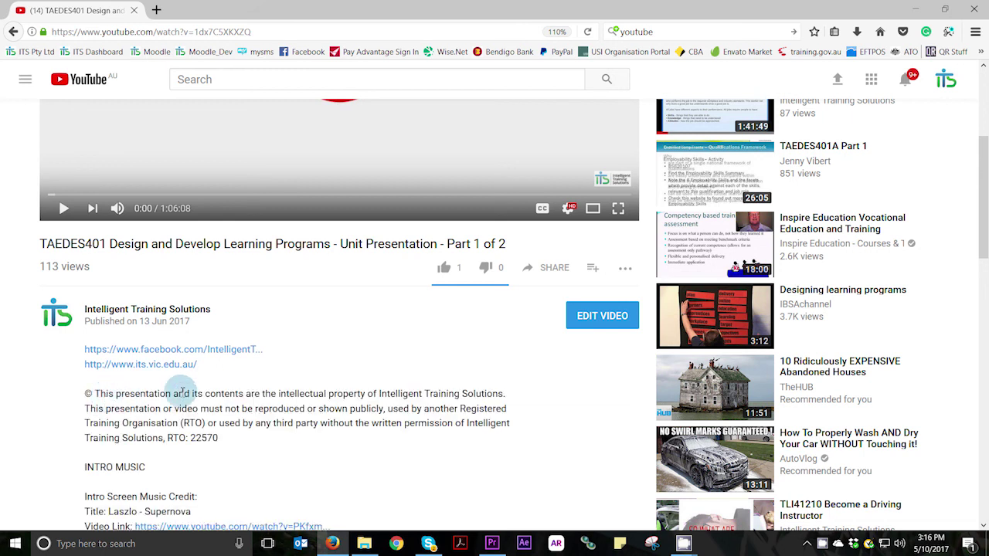
scroll(471, 379, up, 3)
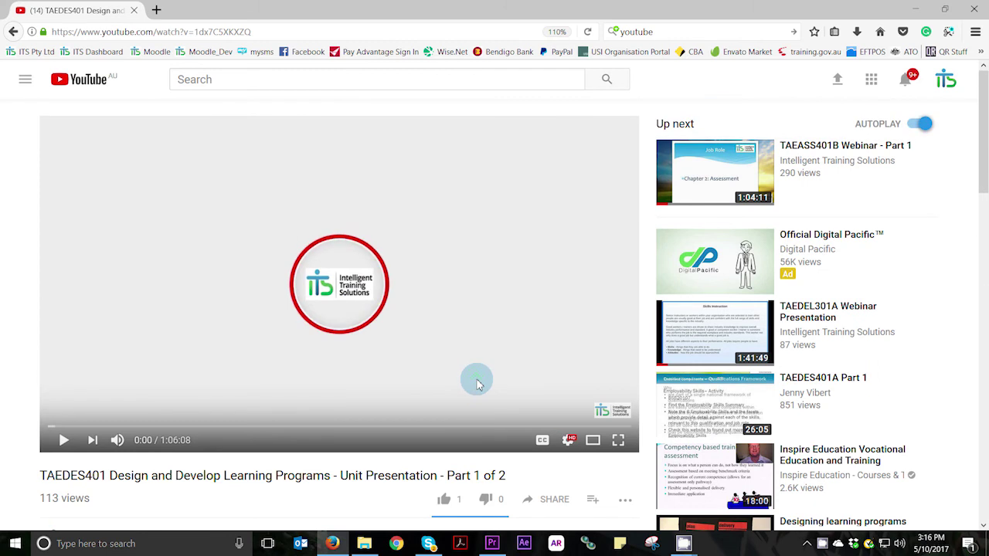